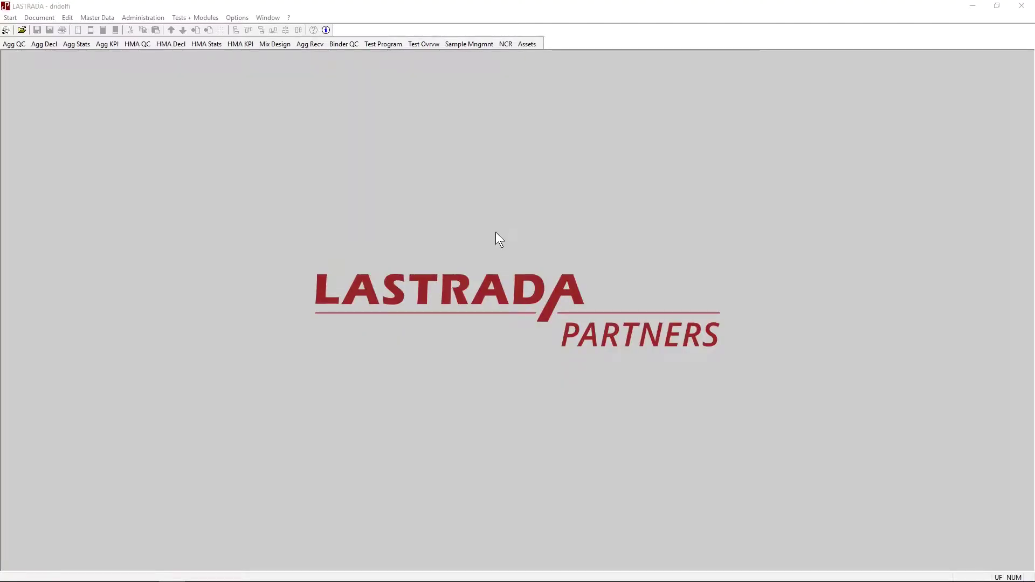
# Step: List the HMA statistics samples and open the mix sample record for 105/3 and 105/4
pyautogui.click(210, 44)
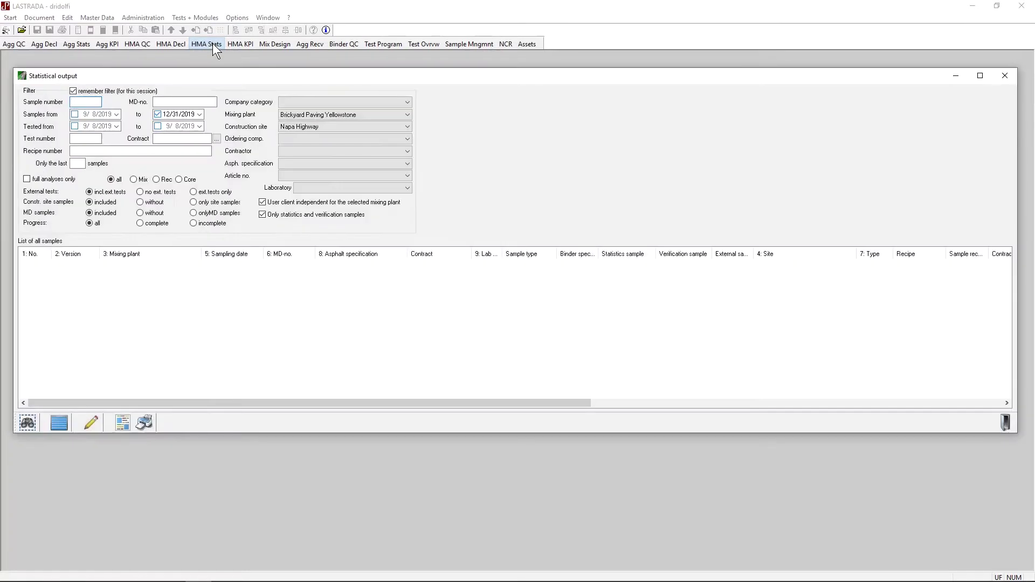
pyautogui.click(19, 423)
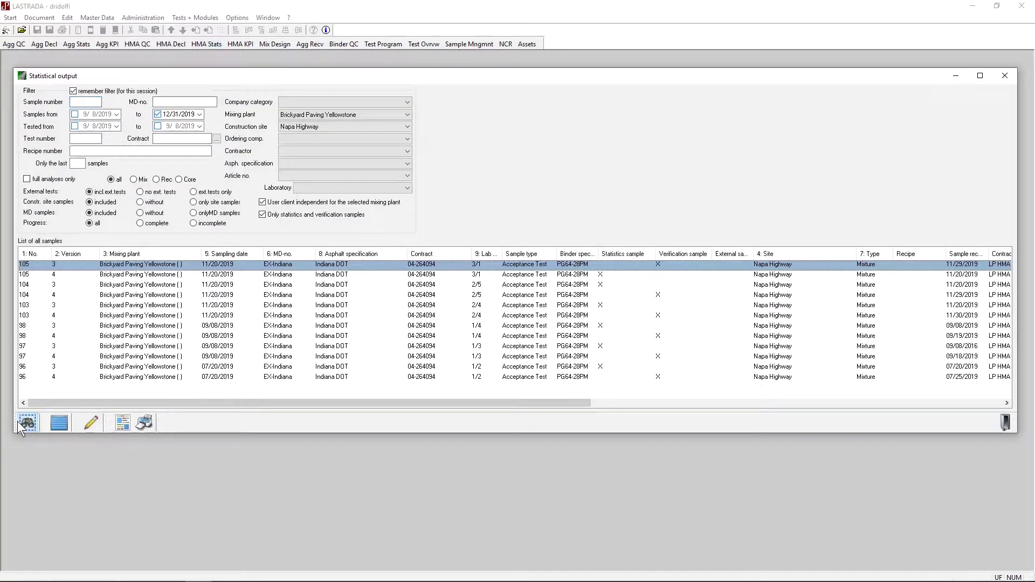
pyautogui.keyDown('shift'); pyautogui.click(64, 275); pyautogui.keyUp('shift')
pyautogui.click(91, 423)
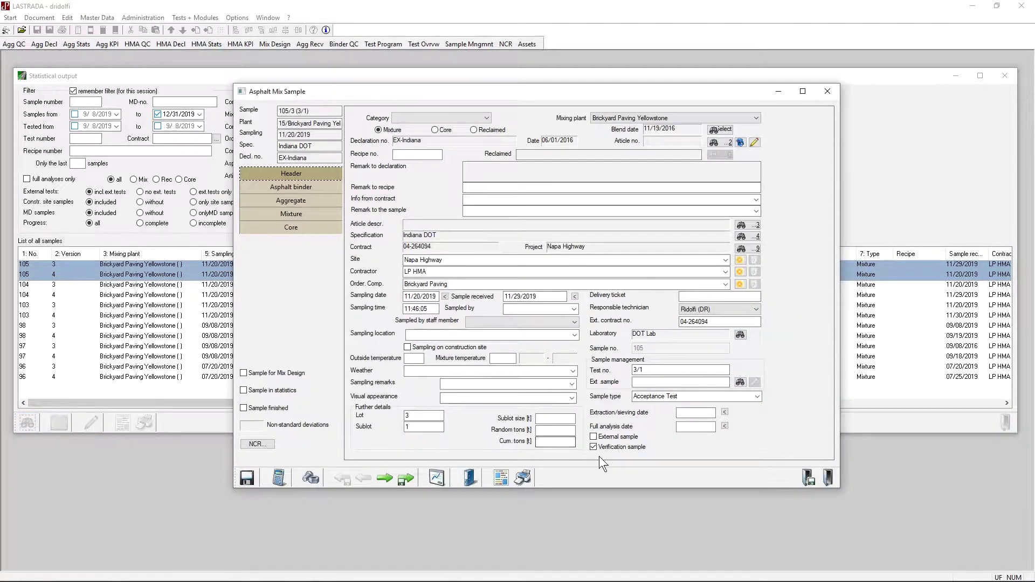
# Step: Review mixture results for samples 105/3 and 105/4, then close the record to choose a print template
pyautogui.press('Down')
pyautogui.press('Down')
pyautogui.press('Down')
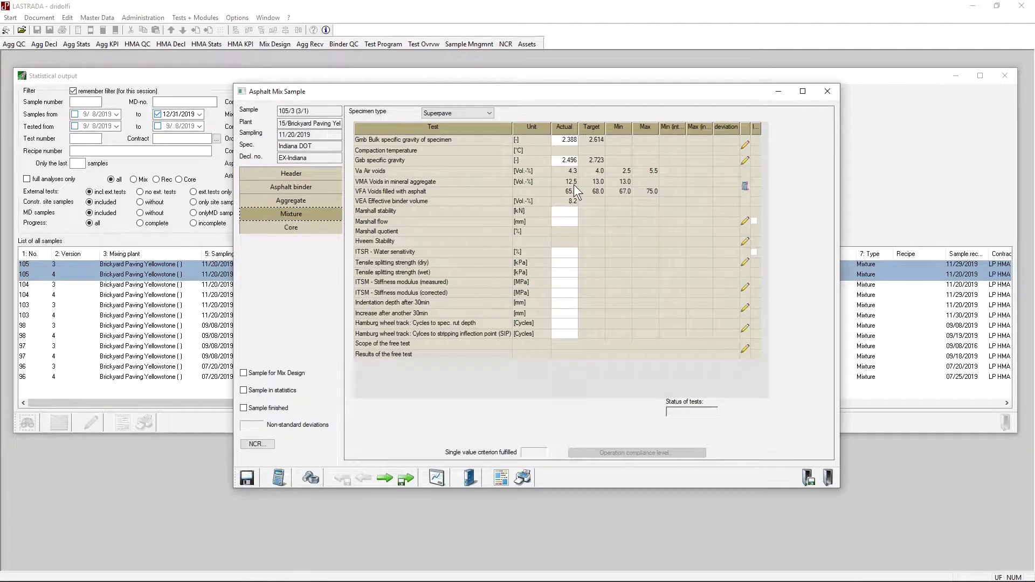
pyautogui.click(384, 478)
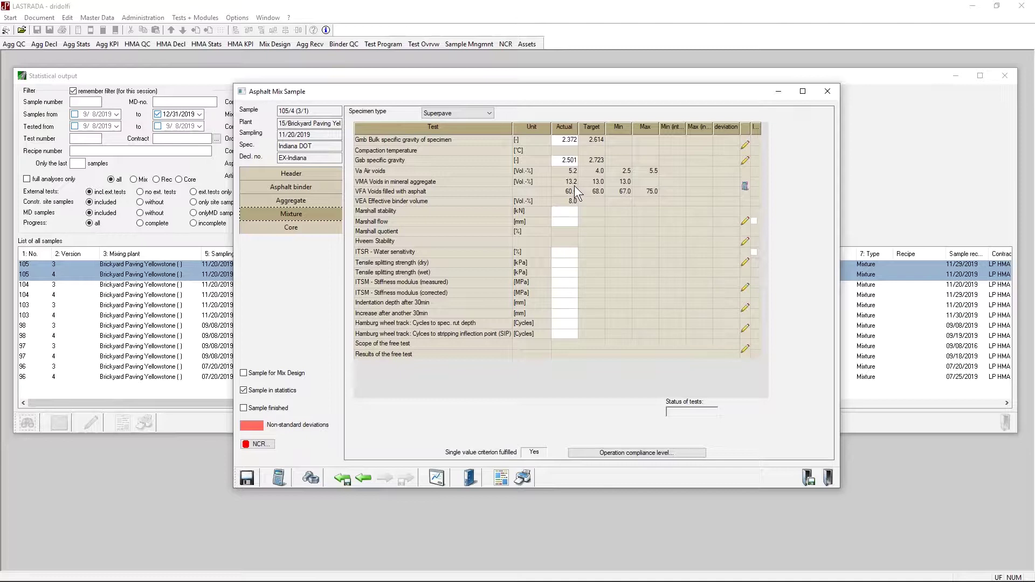
pyautogui.click(309, 172)
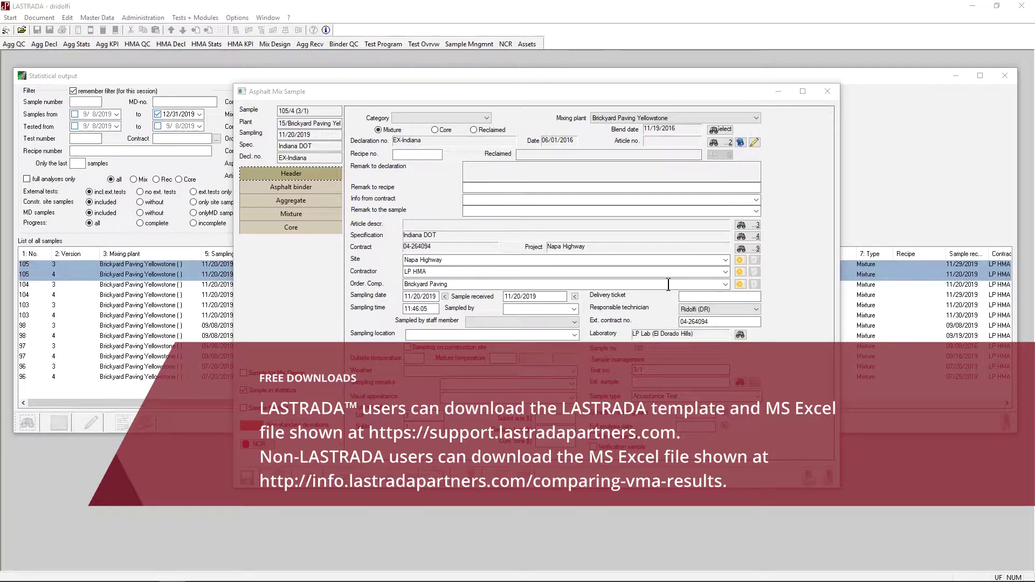
pyautogui.click(828, 92)
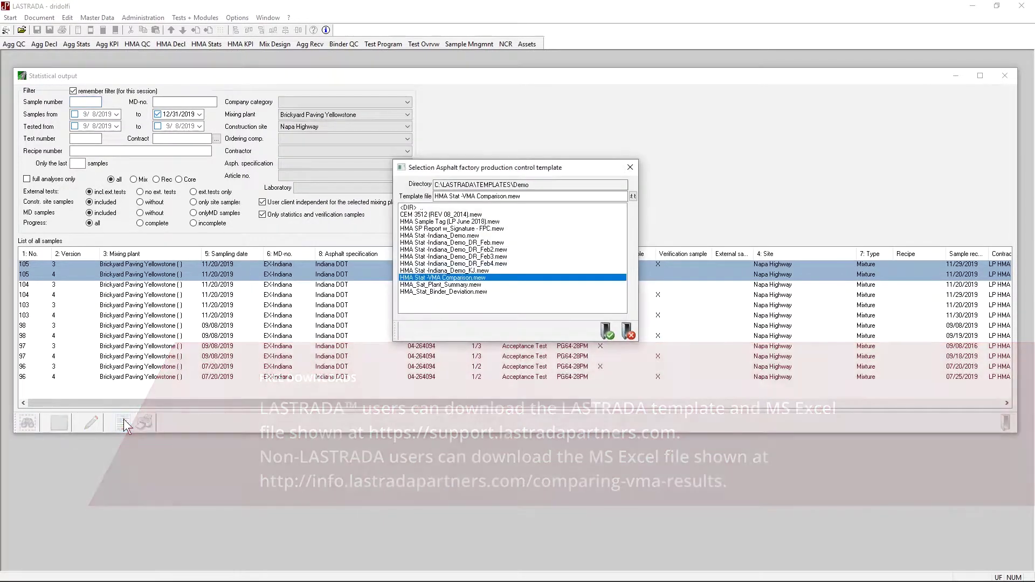
# Step: Generate the Asphalt FPC report using the HMA Stat -VMA Comparison.mew template
pyautogui.click(612, 329)
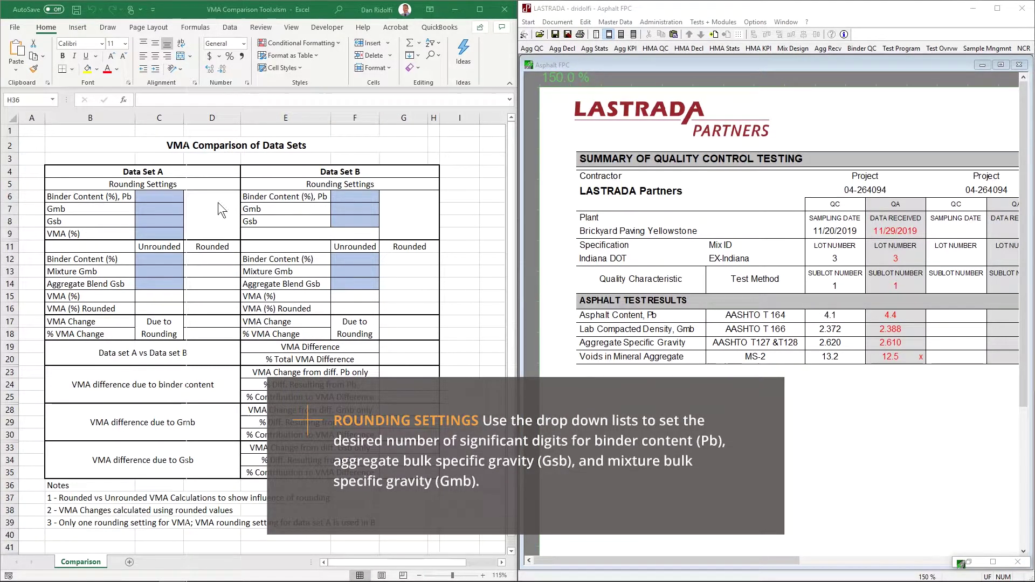
# Step: Bring up the Data Set A binder rounding choices in the VMA Comparison sheet
pyautogui.click(162, 193)
# Step: Set binder content rounding to 1 for Data Set A (C6) and Data Set B (F6)
pyautogui.click(189, 197)
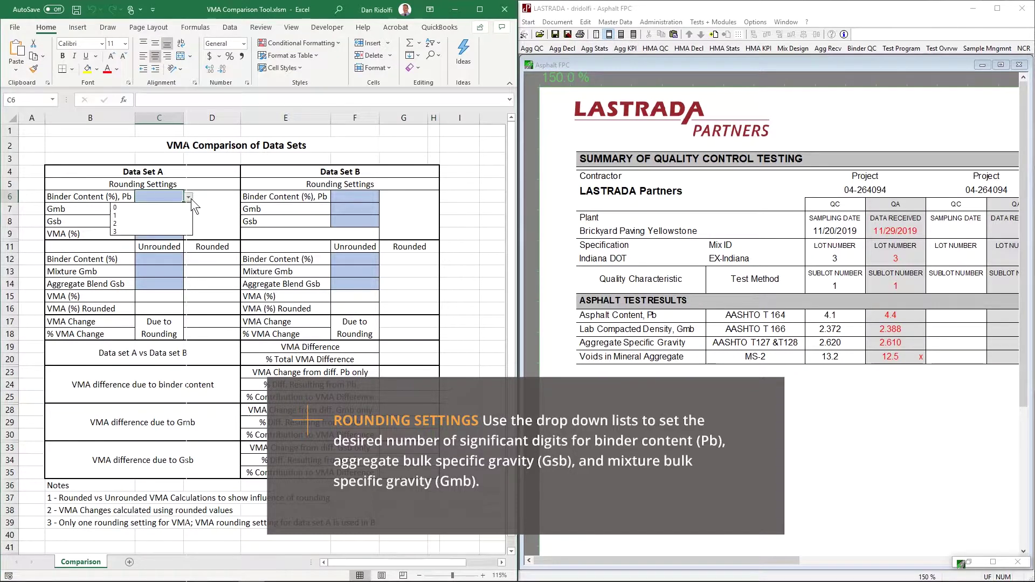
pyautogui.click(151, 217)
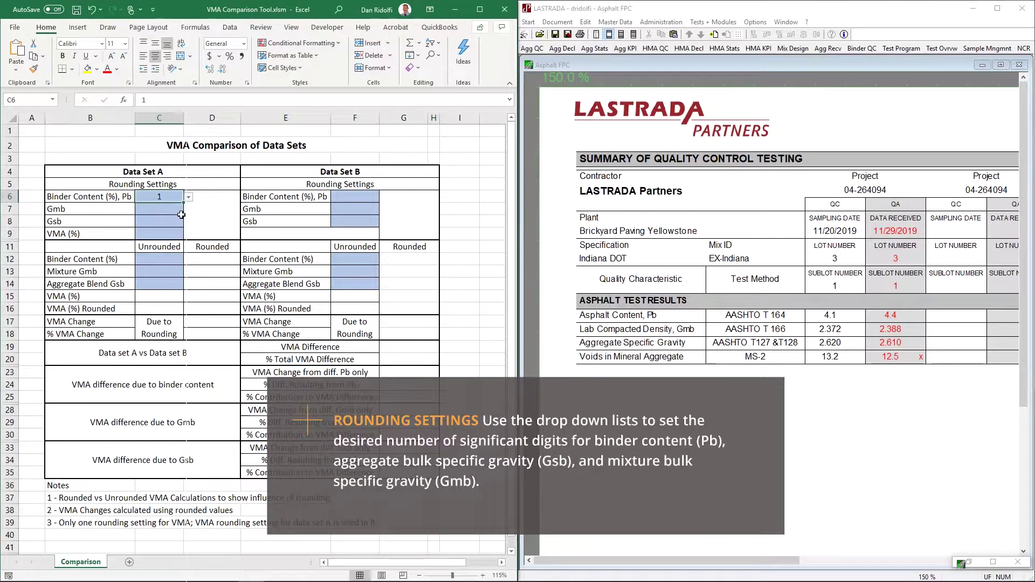
pyautogui.click(348, 194)
pyautogui.click(384, 198)
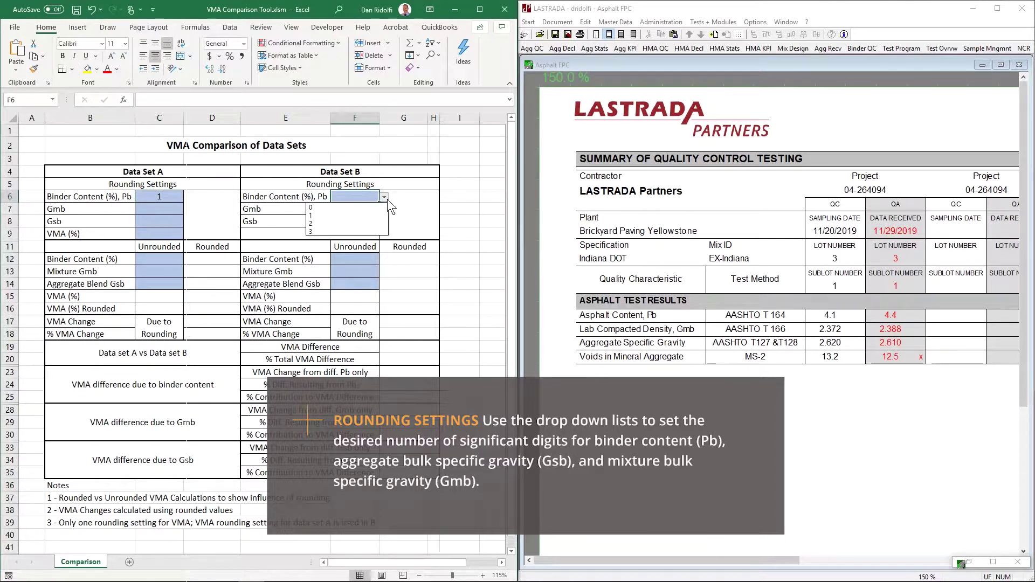
pyautogui.click(364, 216)
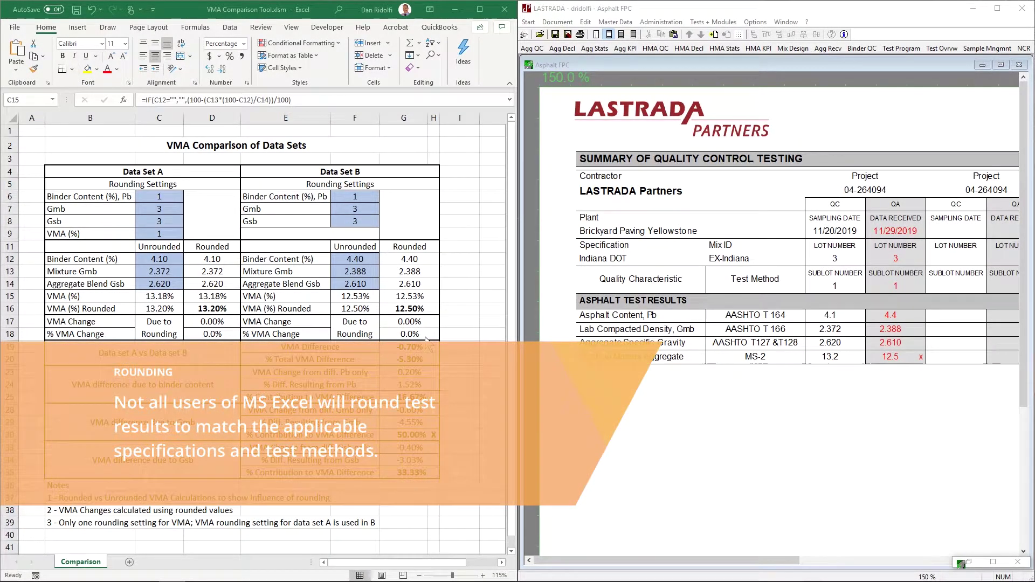
pyautogui.click(358, 261)
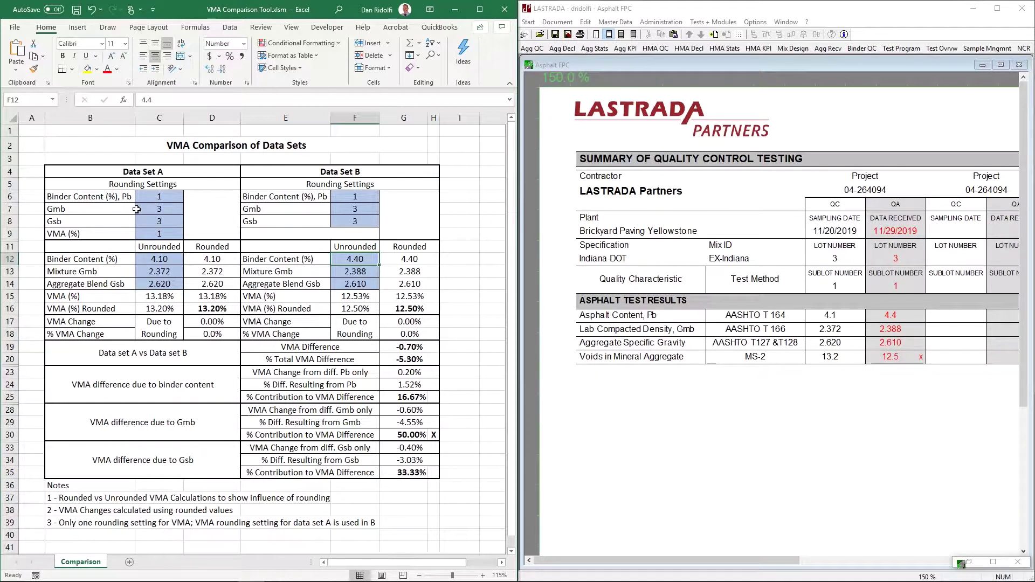
# Step: Set Data Set A's Gmb and Gsb rounding to 2 decimals
pyautogui.click(137, 209)
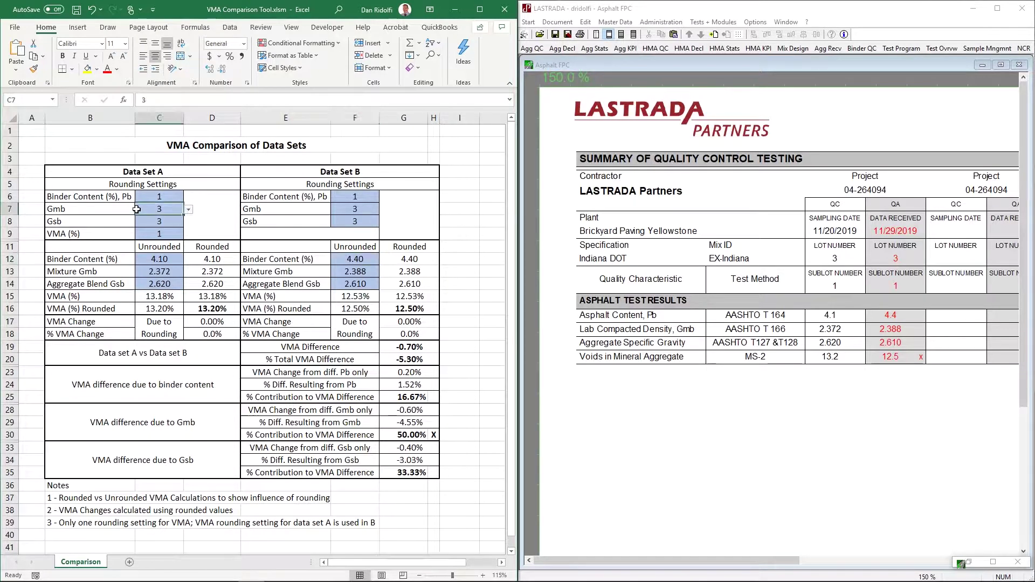
pyautogui.click(188, 209)
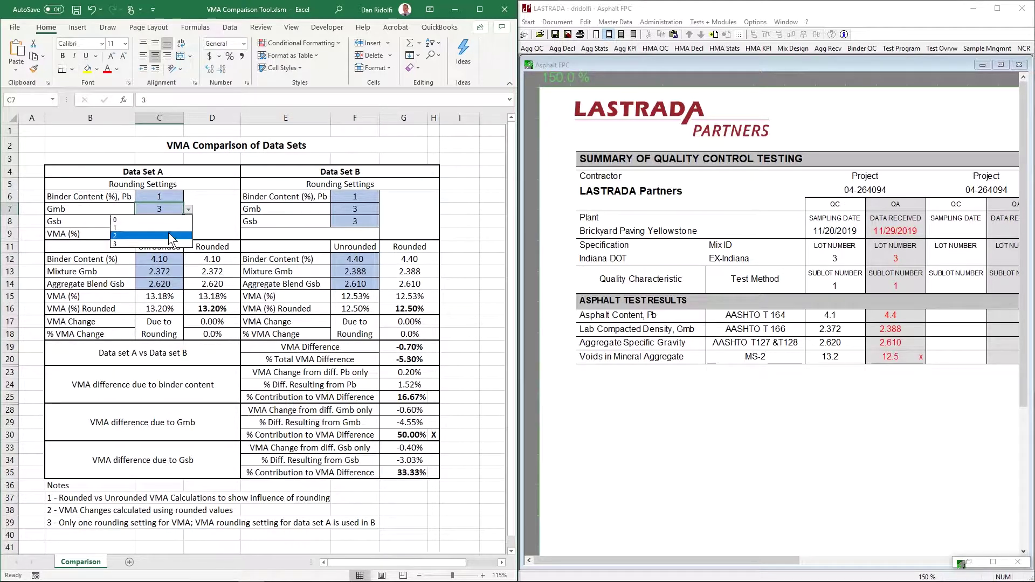
pyautogui.click(168, 234)
pyautogui.press('Down')
pyautogui.click(189, 221)
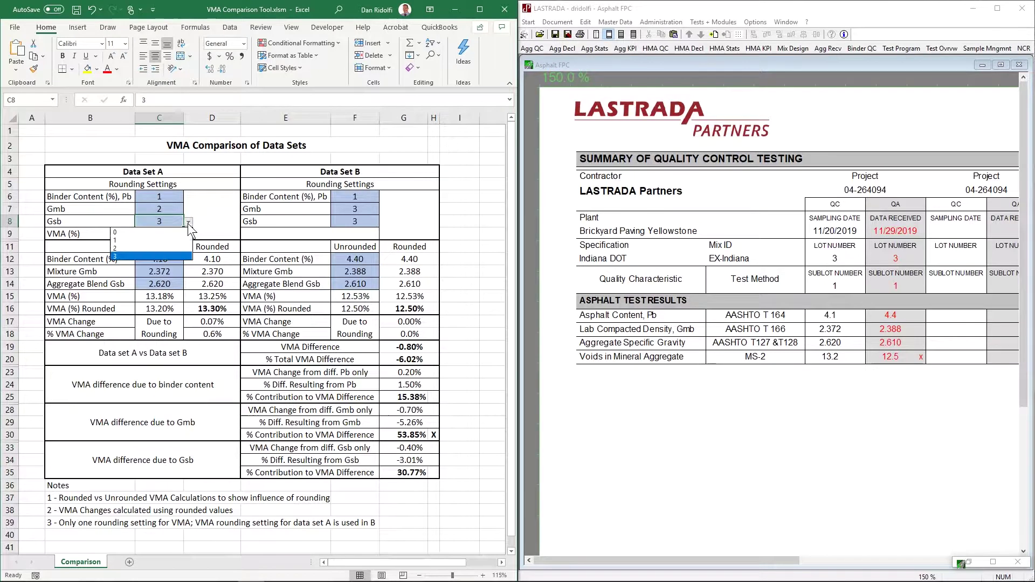
pyautogui.press('Escape')
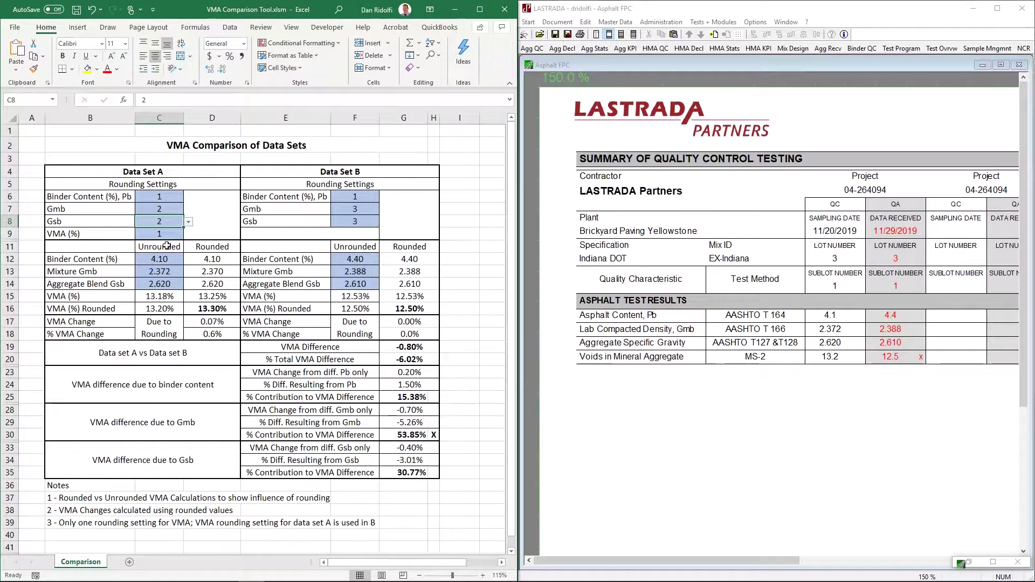
pyautogui.write('2')
pyautogui.press('Return')
pyautogui.click(169, 264)
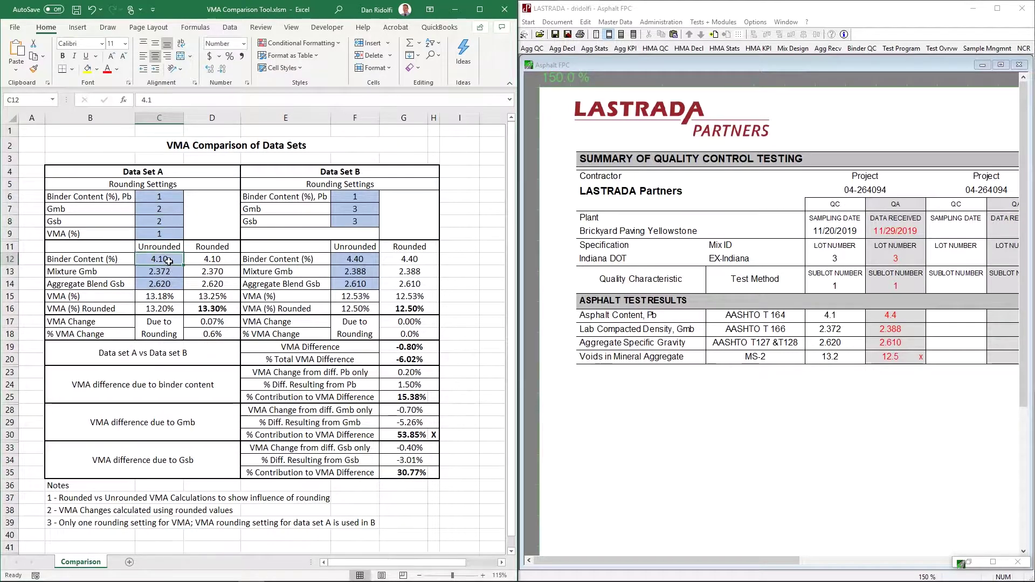
# Step: Change Data Set A's binder content to 4.14 and aggregate blend Gsb to 2.623521
pyautogui.click(157, 100)
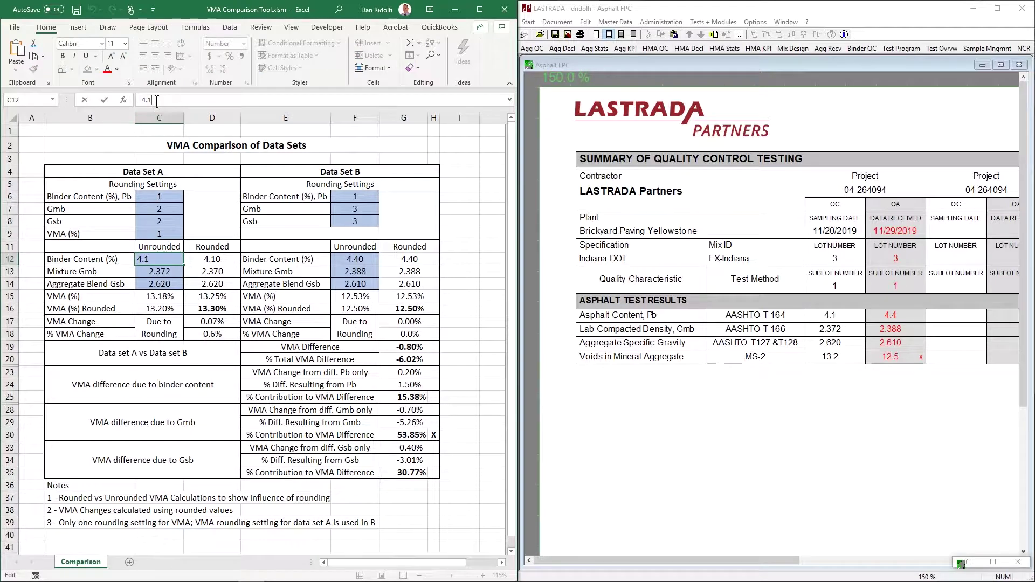
pyautogui.write('4')
pyautogui.press('Return')
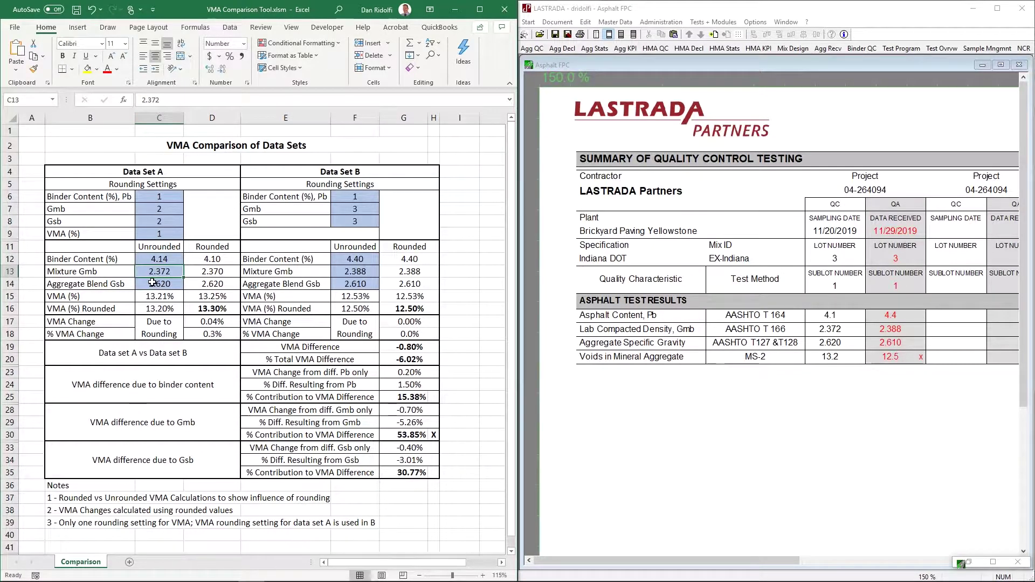
pyautogui.press('Return')
pyautogui.click(172, 100)
pyautogui.write('3')
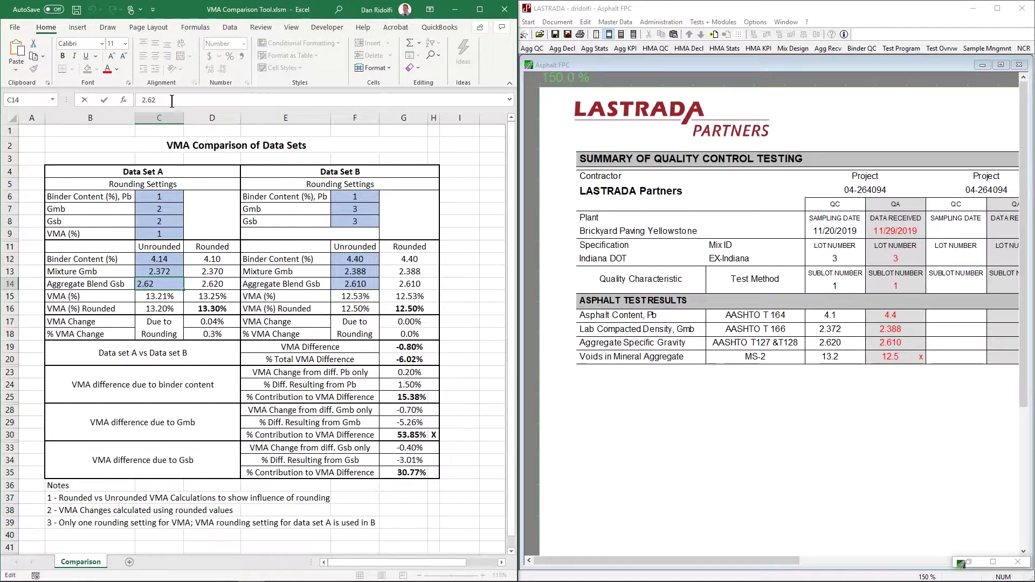
pyautogui.write('521')
pyautogui.press('Return')
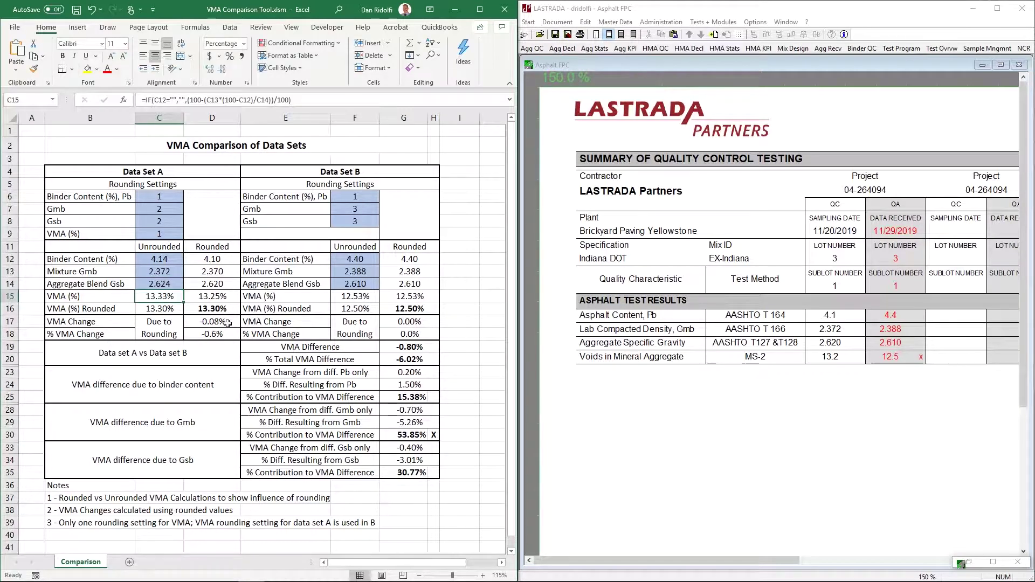